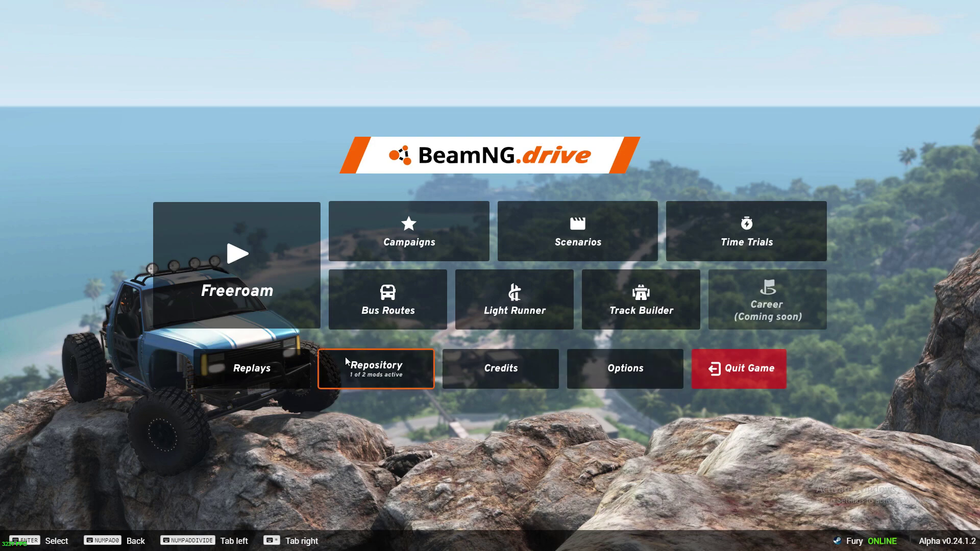
Open the mod repository and look over the installed mods and the Automation mods before returning to the repository list
left_click(381, 361)
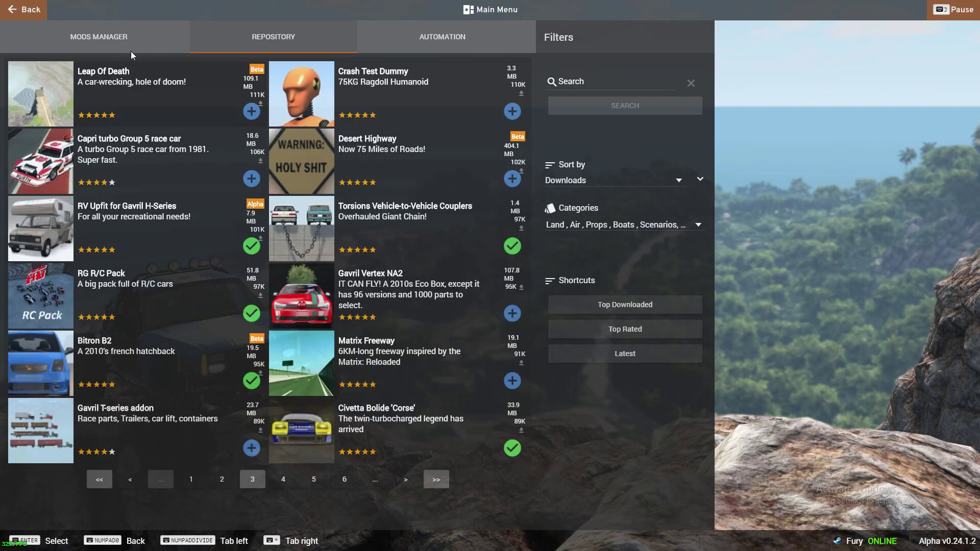
left_click(95, 41)
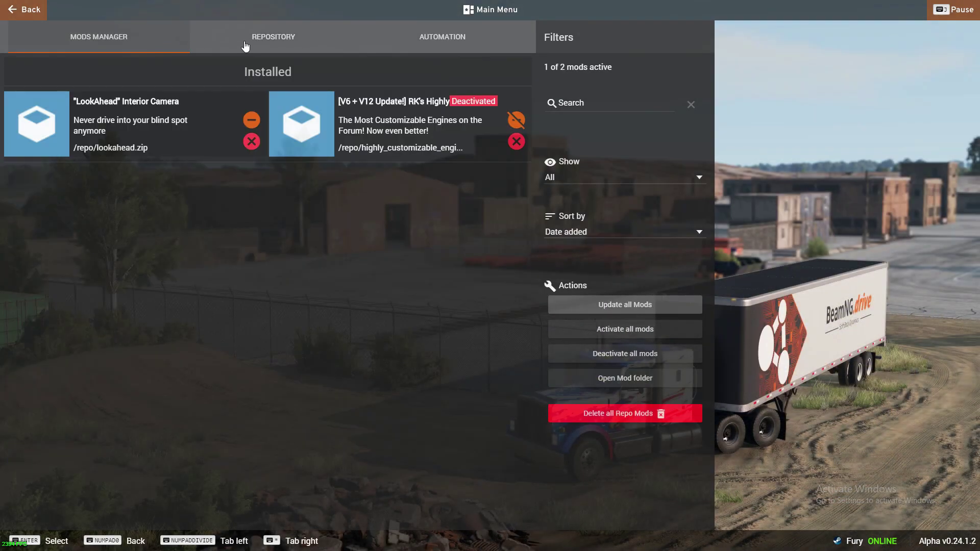
left_click(246, 45)
left_click(410, 44)
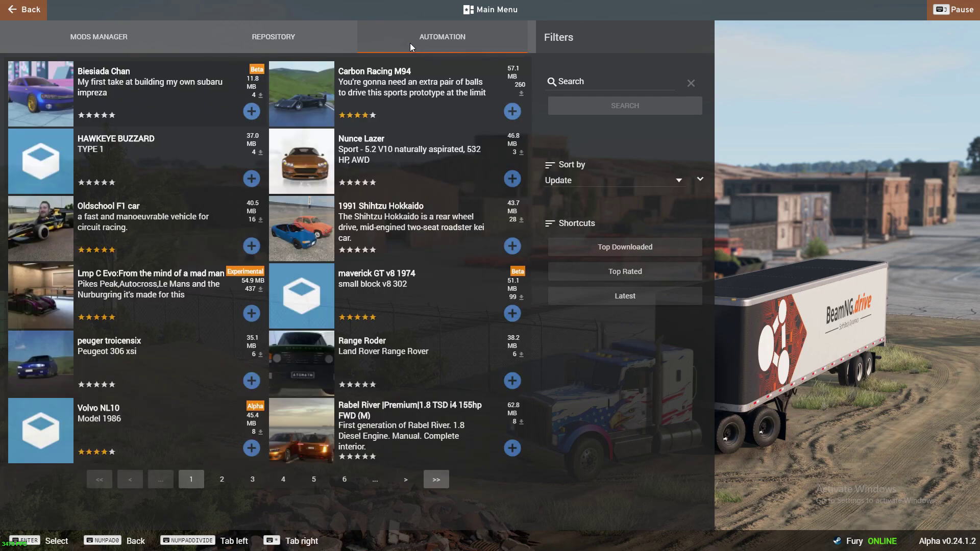
left_click(286, 41)
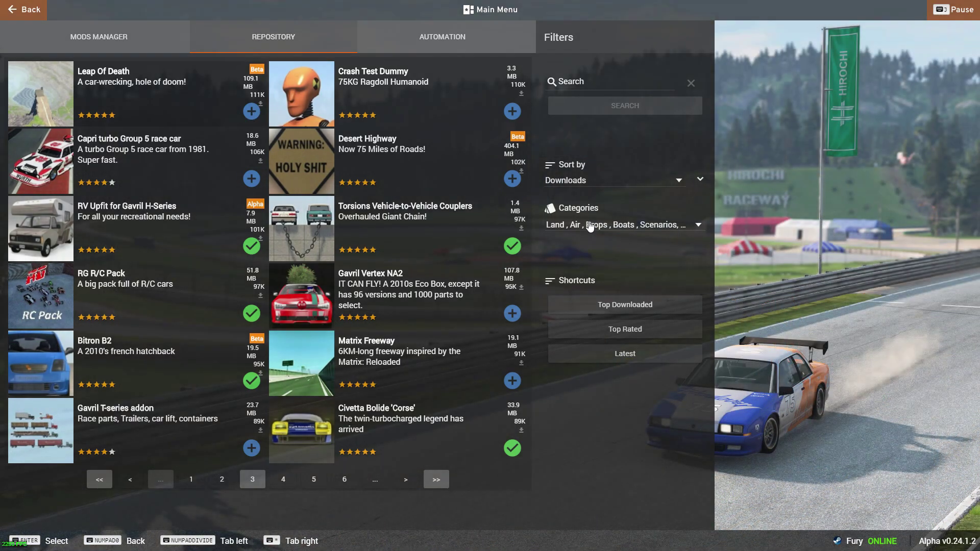
Look through the mod categories available for filtering the repository
left_click(590, 224)
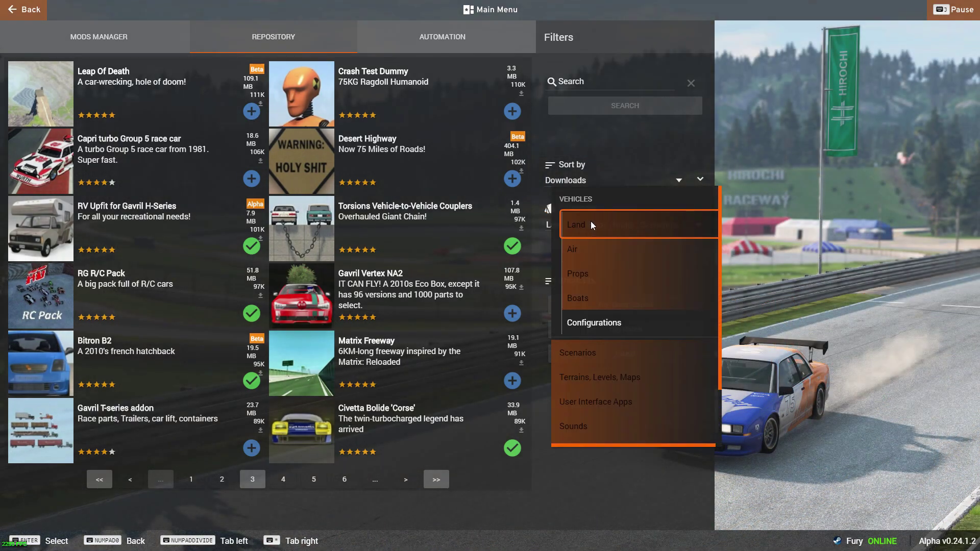
scroll(595, 430, "down", 2)
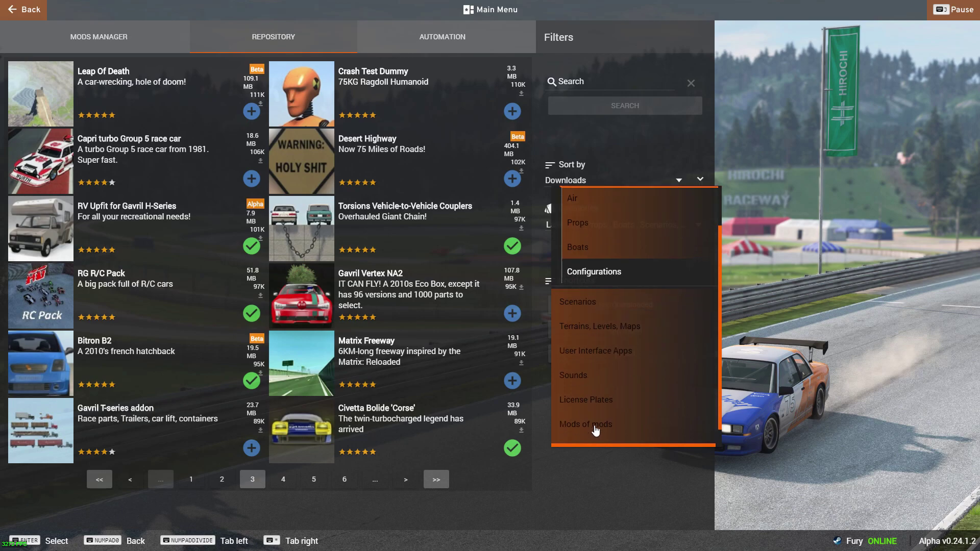
left_click(603, 474)
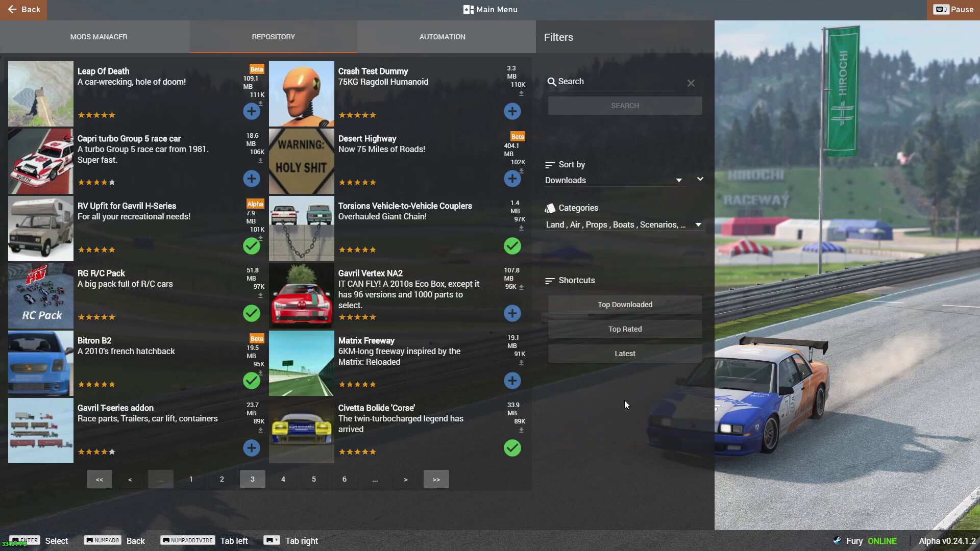
Show the top downloaded mods and subscribe to the Capri turbo Group 5 race car on page 3
left_click(625, 310)
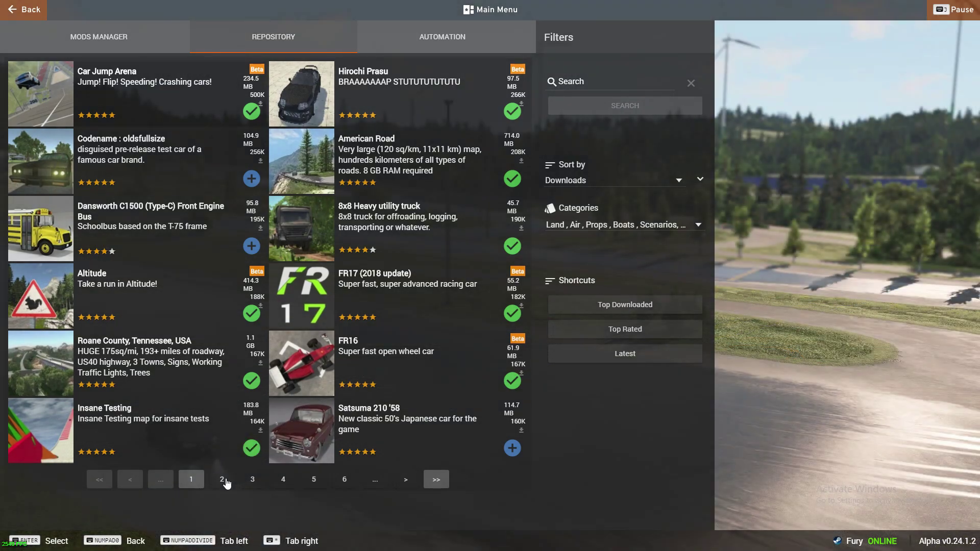
left_click(225, 480)
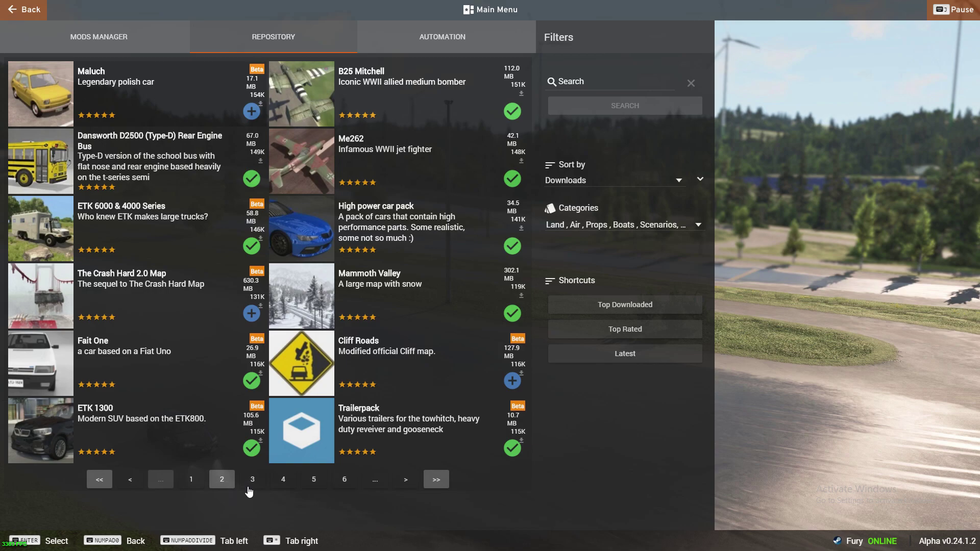
left_click(251, 484)
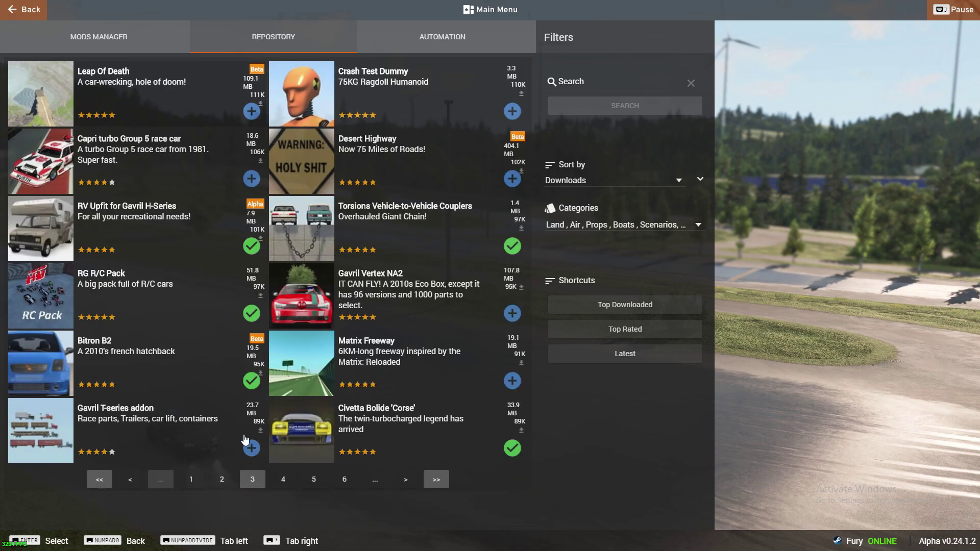
left_click(117, 143)
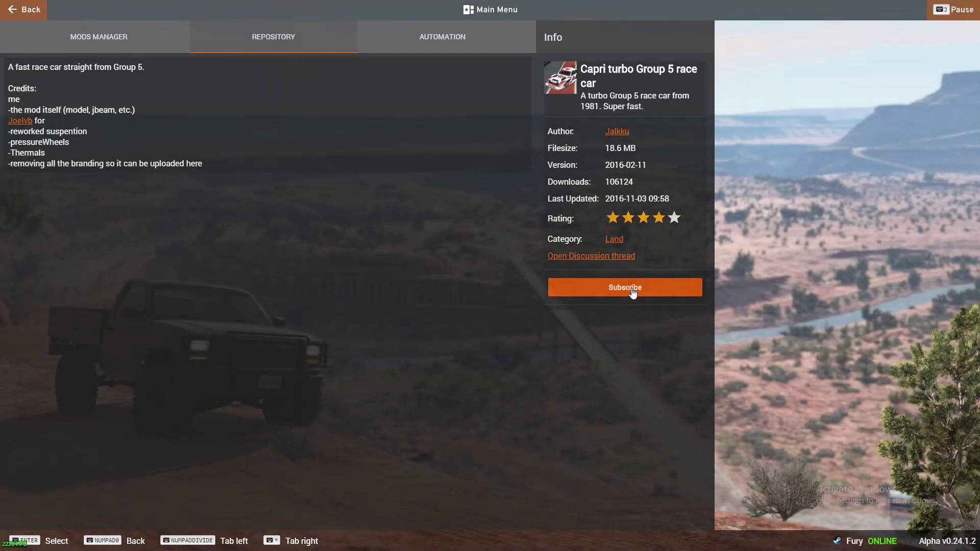
left_click(631, 289)
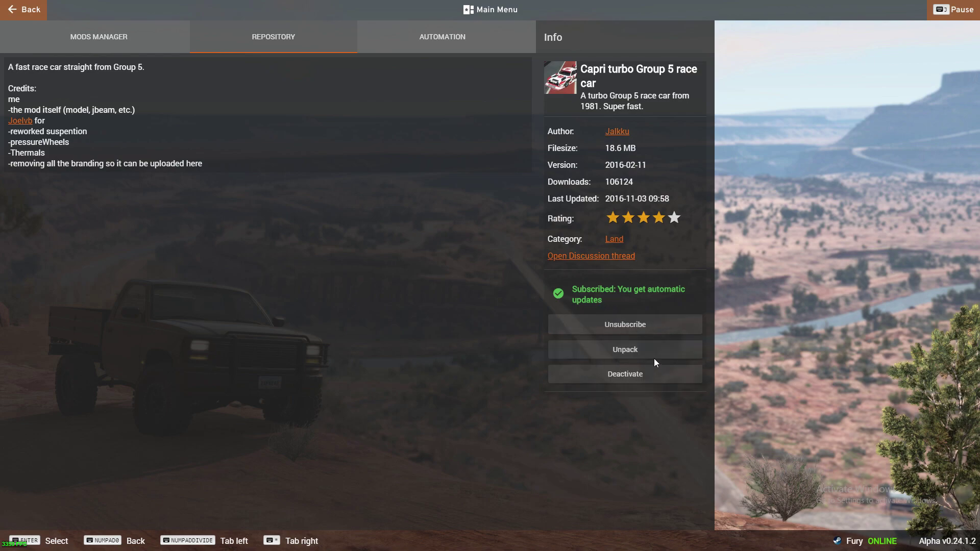
Leave the repository, start a Freeroam session and display the installed mods list in the game
left_click(42, 13)
left_click(43, 13)
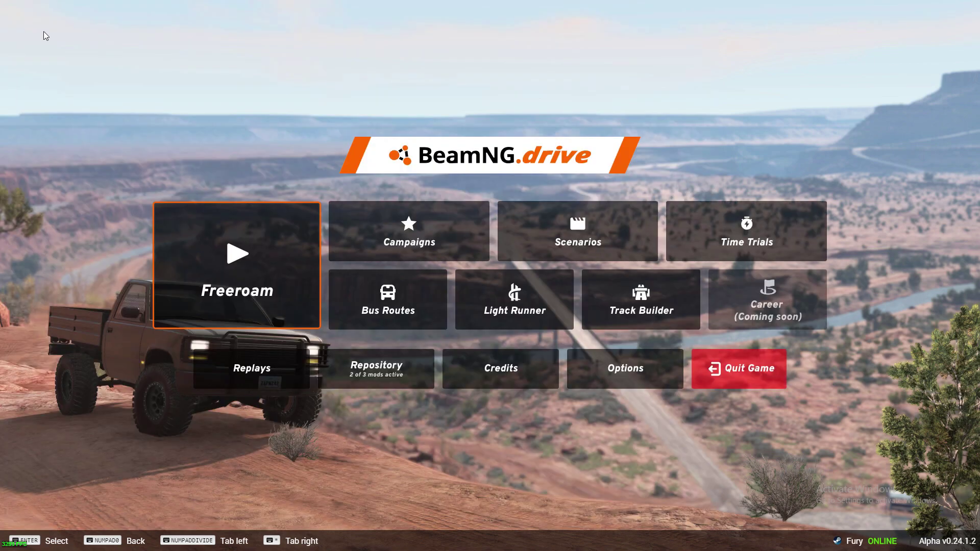
left_click(252, 227)
left_click(252, 227)
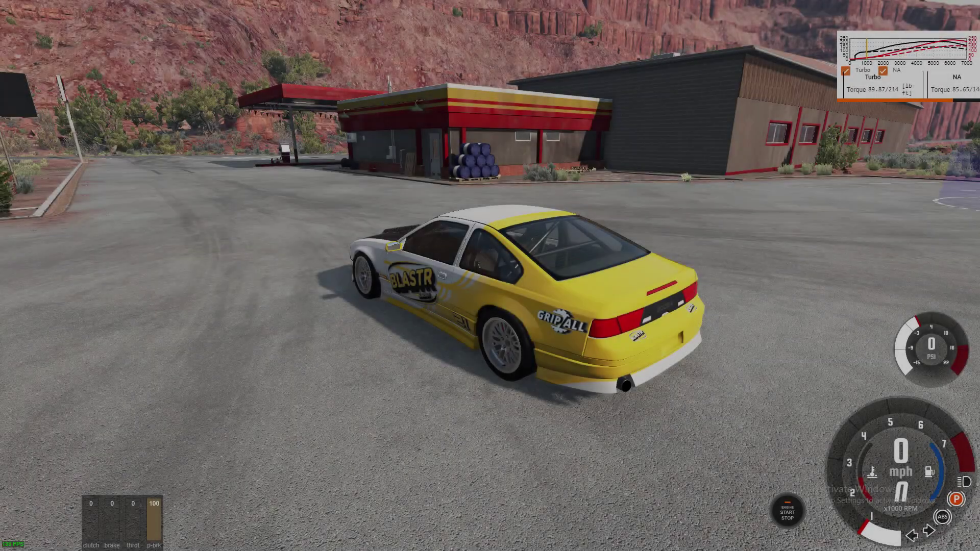
key("Escape")
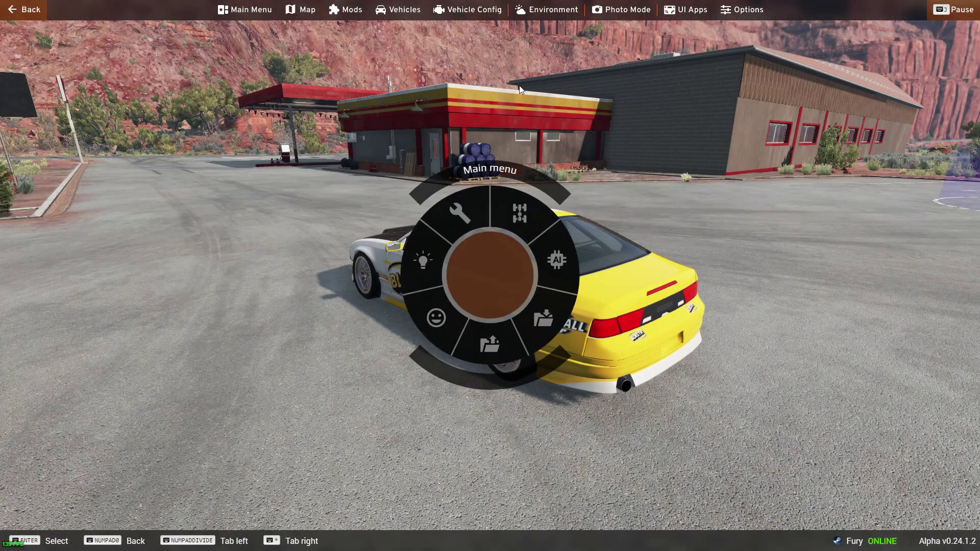
left_click(361, 18)
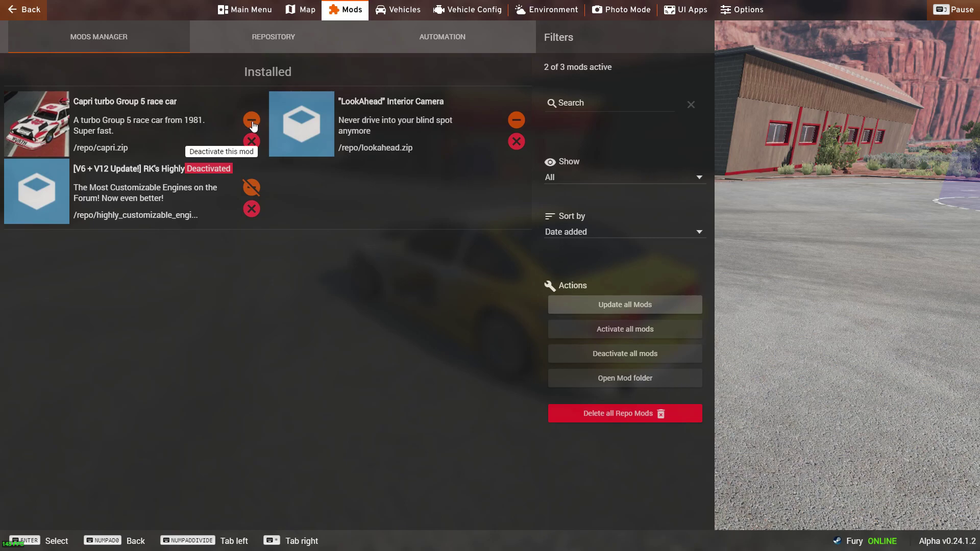
Replace the current vehicle with the Race version of the Capri Turbo Group 5 and drive it forward
left_click(400, 13)
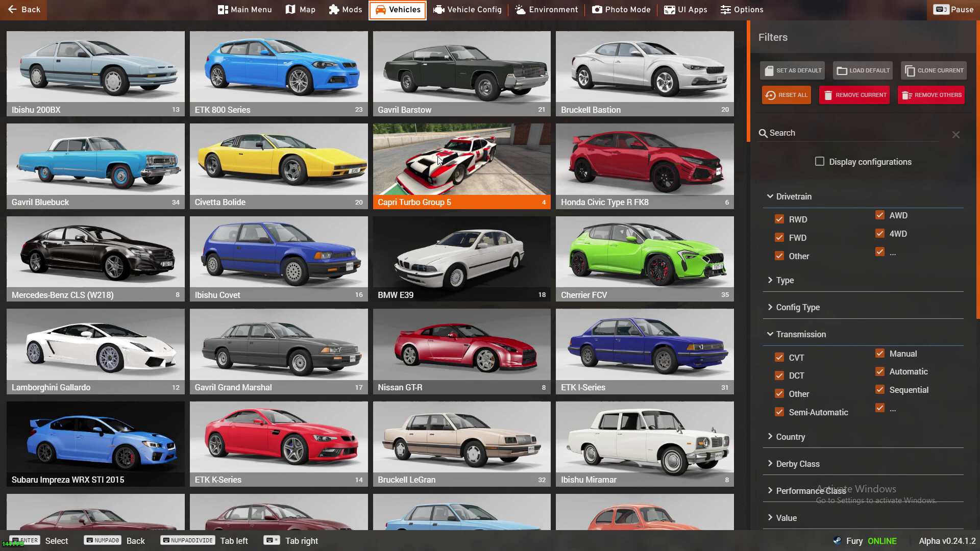
left_click(438, 157)
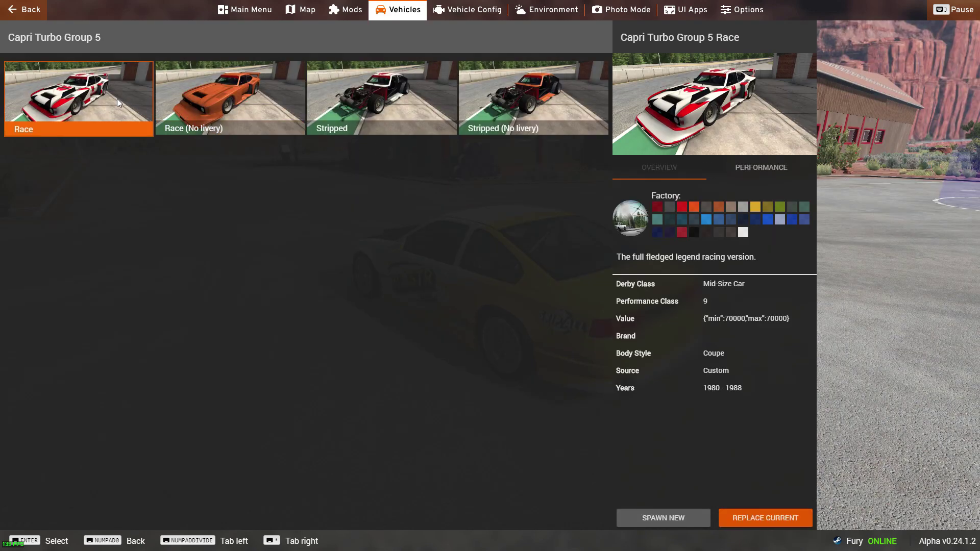
left_click(780, 515)
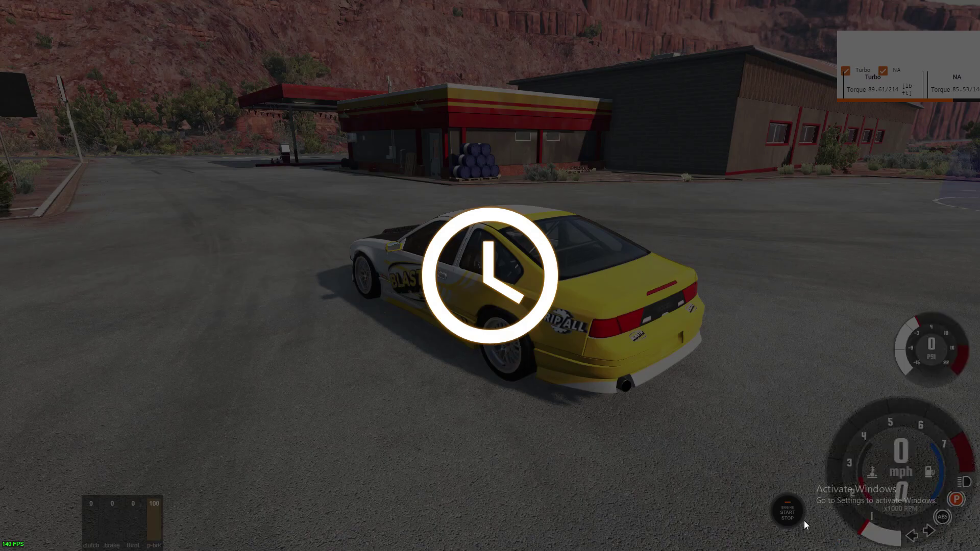
key("Up")
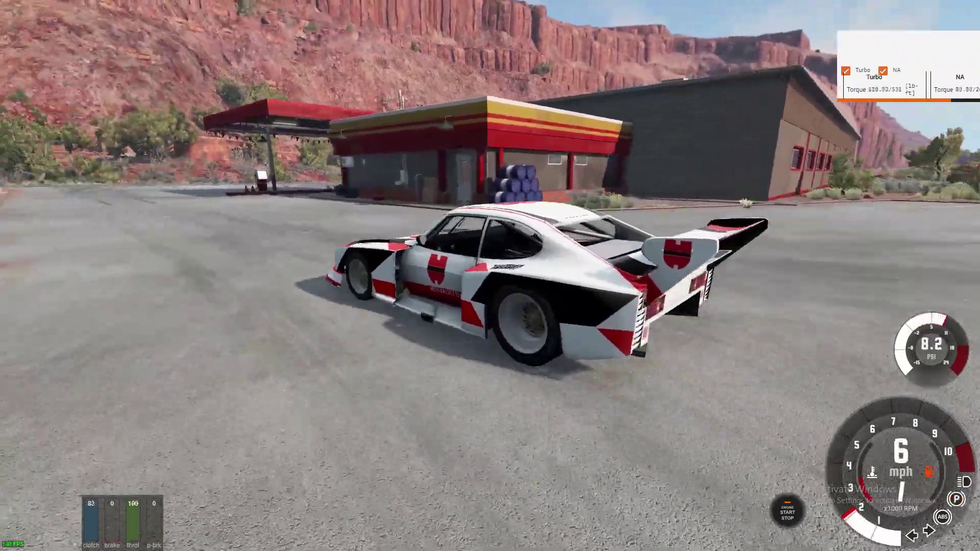
key("Up")
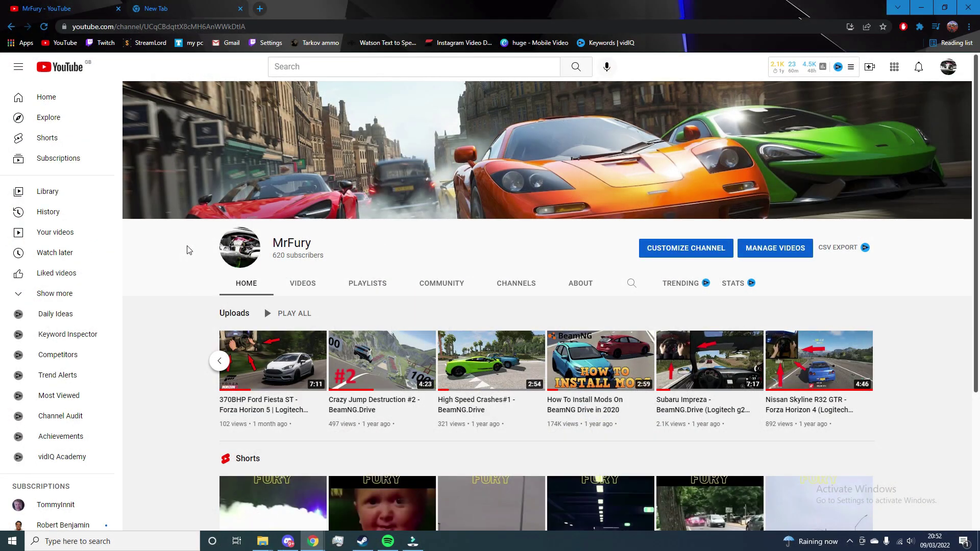
Switch to Chrome, search the web for "beam ng mods" and open the World of Mods BeamNG Drive result
left_click(140, 6)
left_click(92, 29)
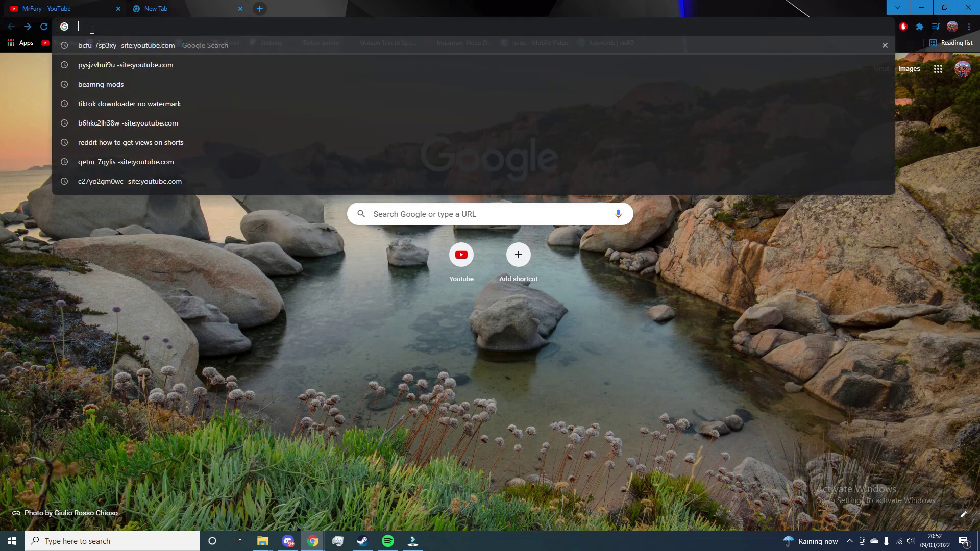
type("beam n")
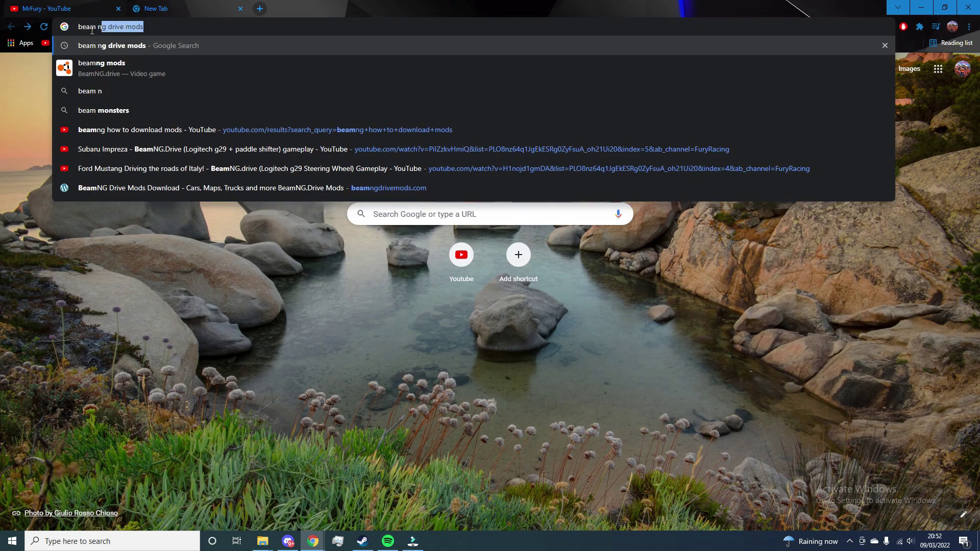
type("g mods")
key("Return")
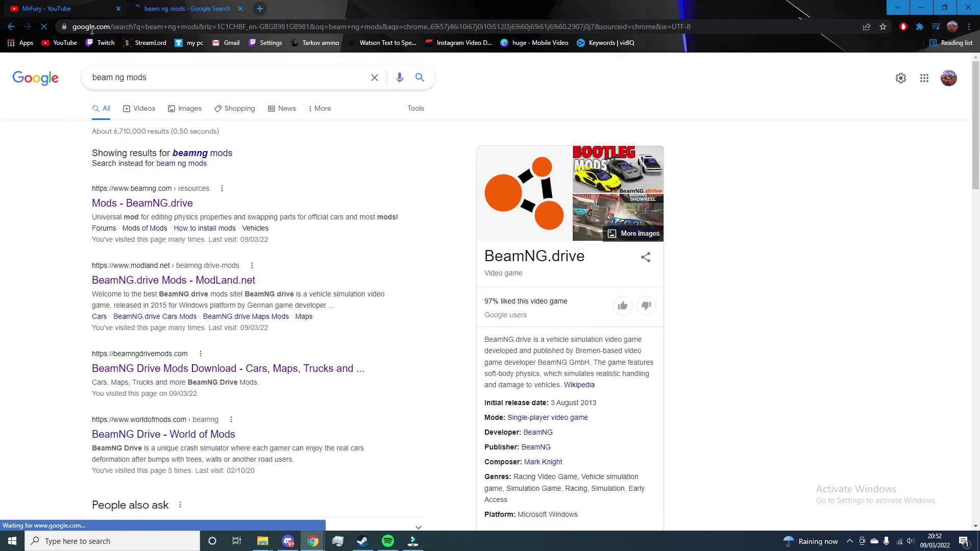
left_click(188, 434)
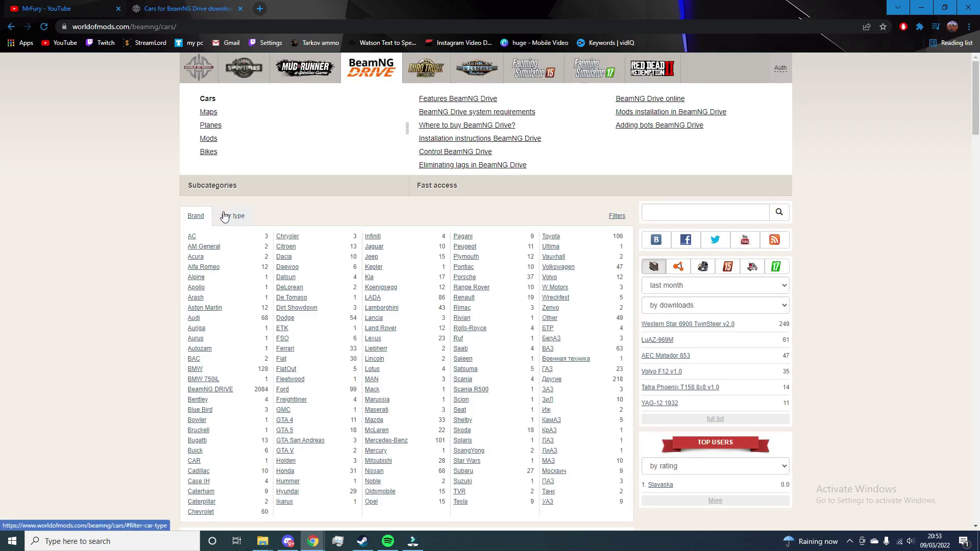
Browse the World of Mods car listings and open the page of the Porsche 911 Turbo S (964) 1992 mod
scroll(225, 216, "down", 7)
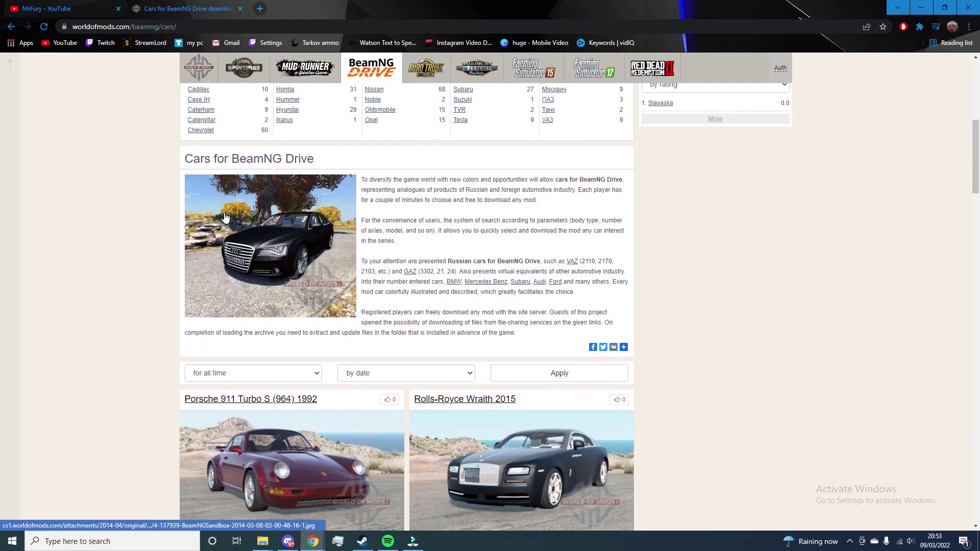
scroll(224, 216, "down", 3)
left_click(228, 194)
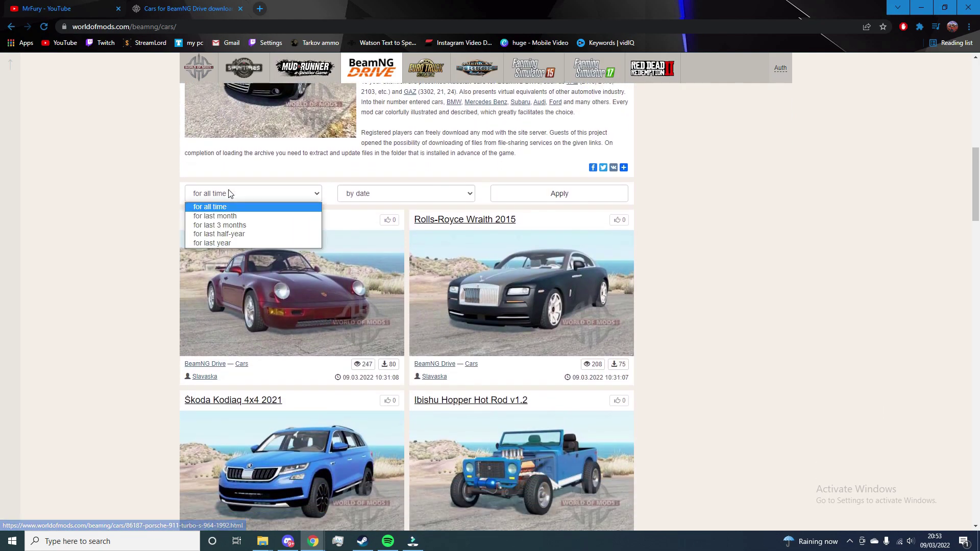
left_click(229, 194)
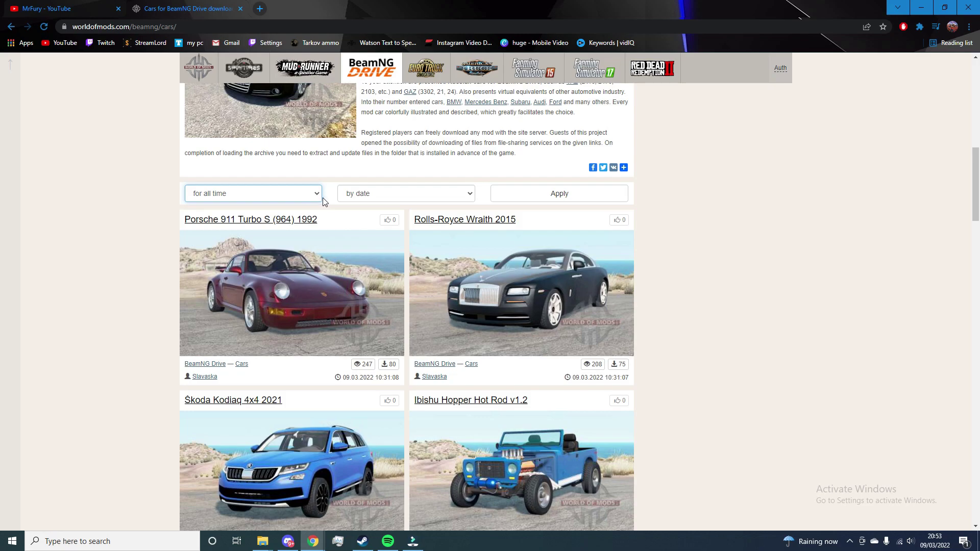
scroll(324, 227, "down", 2)
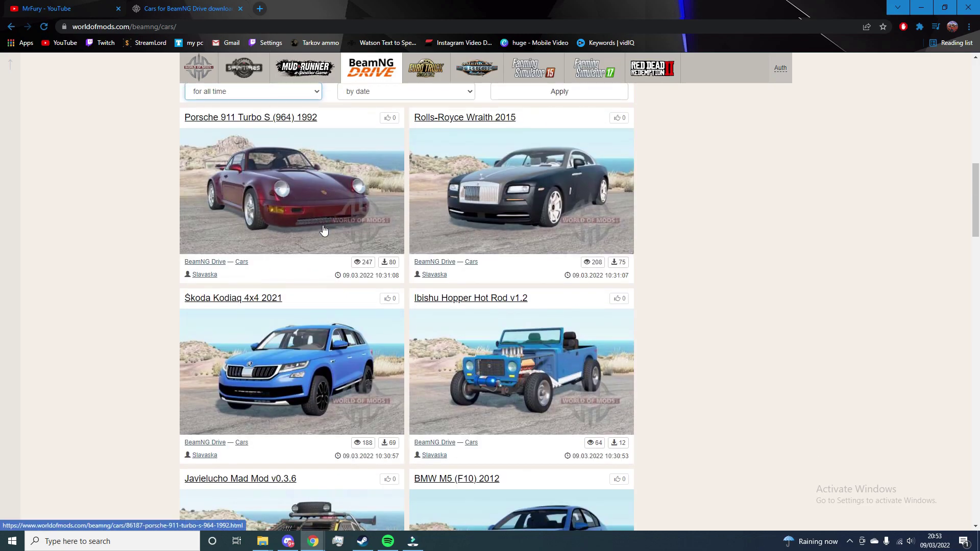
scroll(324, 230, "down", 1)
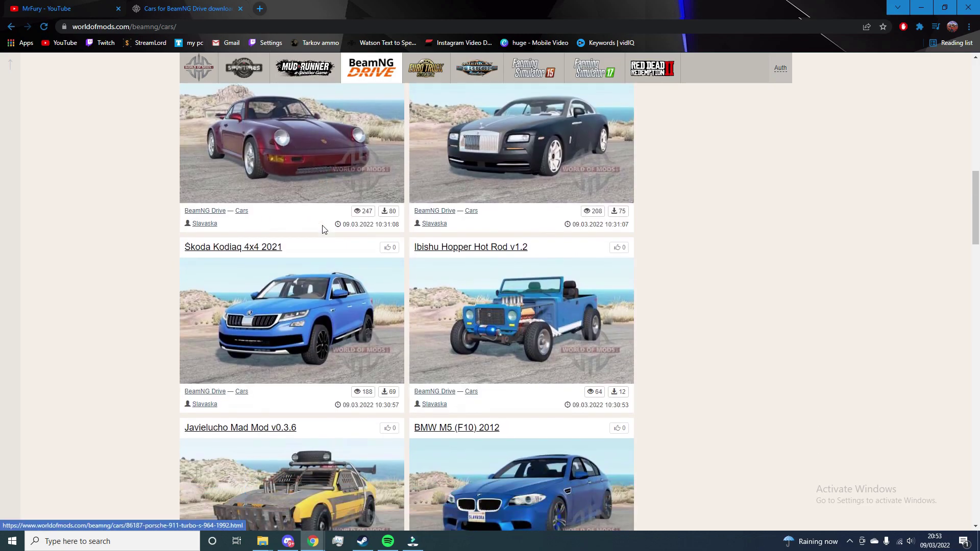
left_click(288, 182)
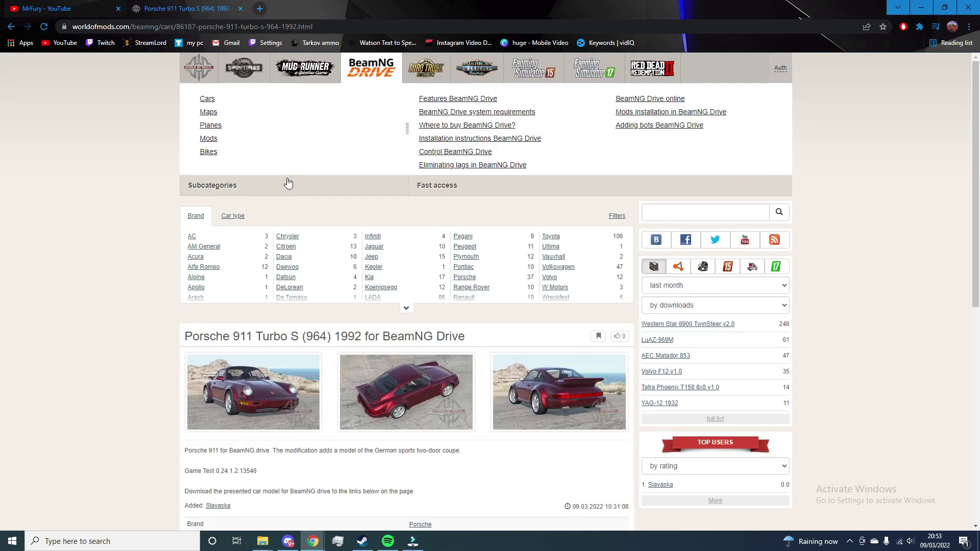
Download the Porsche 911 Turbo S (964) 1992 mod's zip file and run the installer inside it, allowing changes to the device
scroll(285, 240, "down", 4)
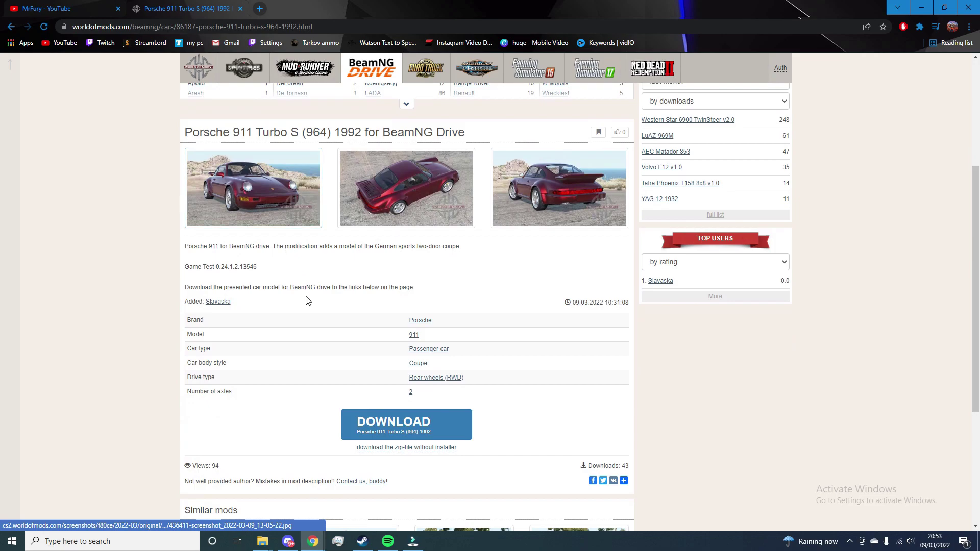
left_click(363, 422)
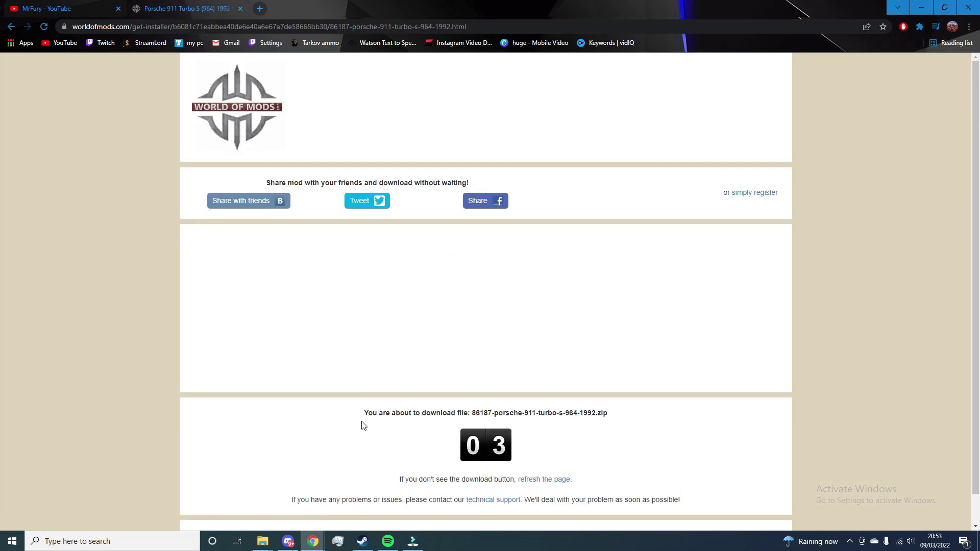
left_click(453, 438)
left_click(69, 515)
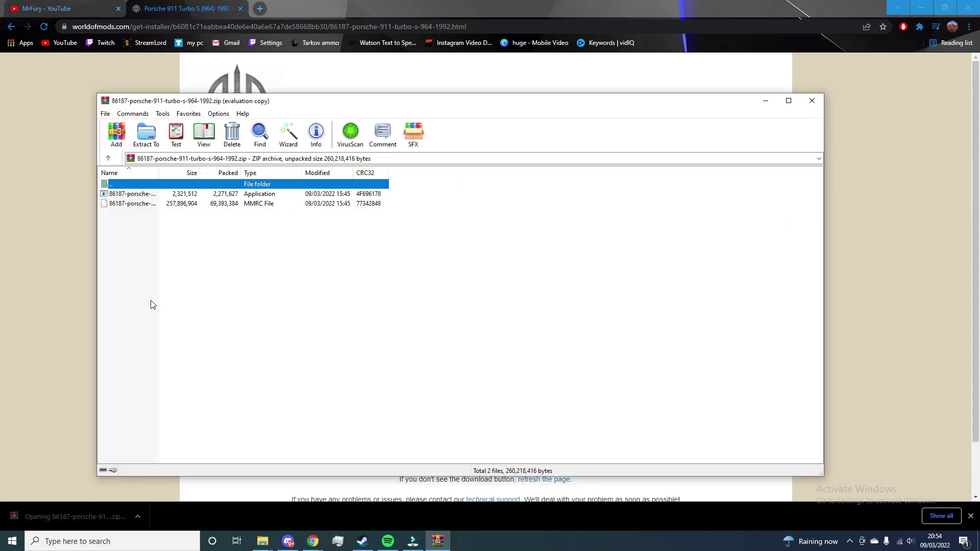
double_click(128, 196)
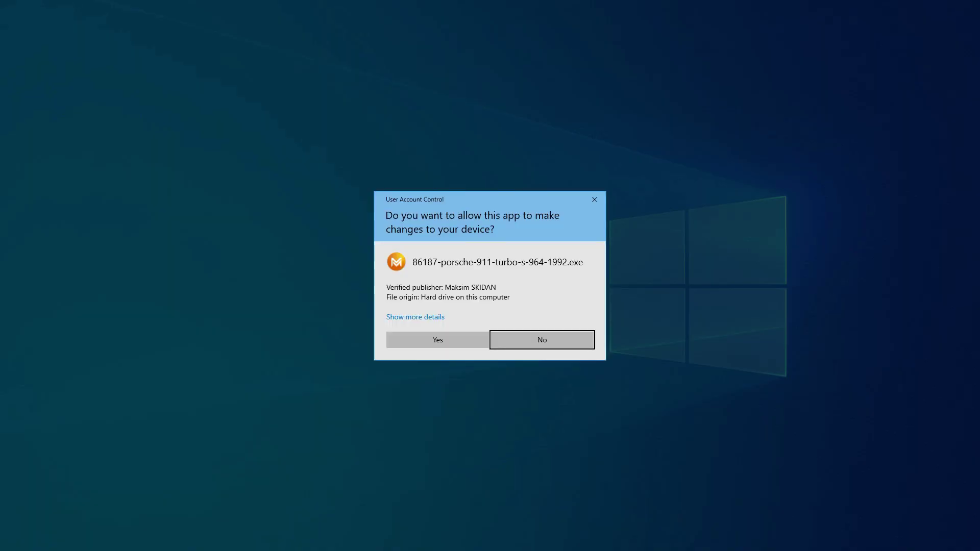
left_click(409, 336)
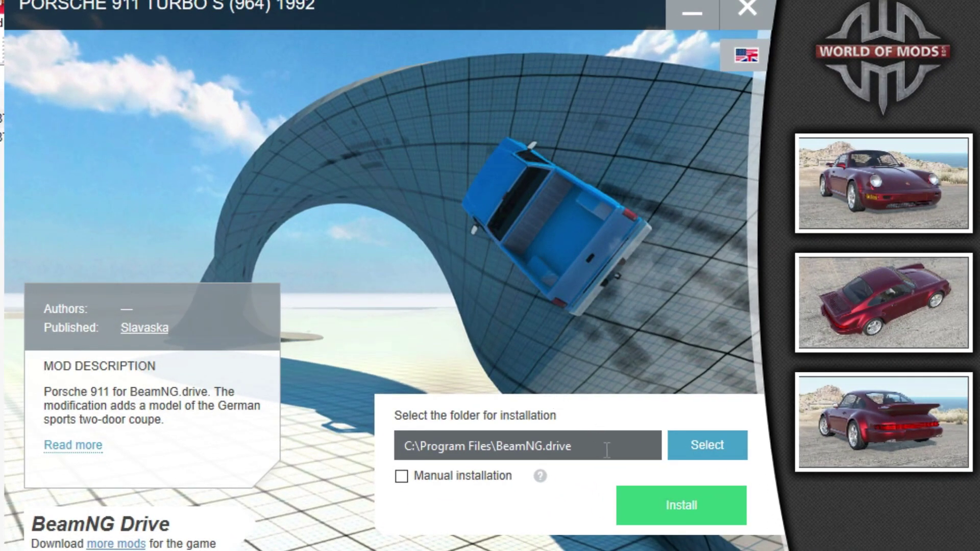
Set the installation folder to games\SteamLibrary\steamapps\common\BeamNG.drive on the D: drive and install the mod
left_click(682, 449)
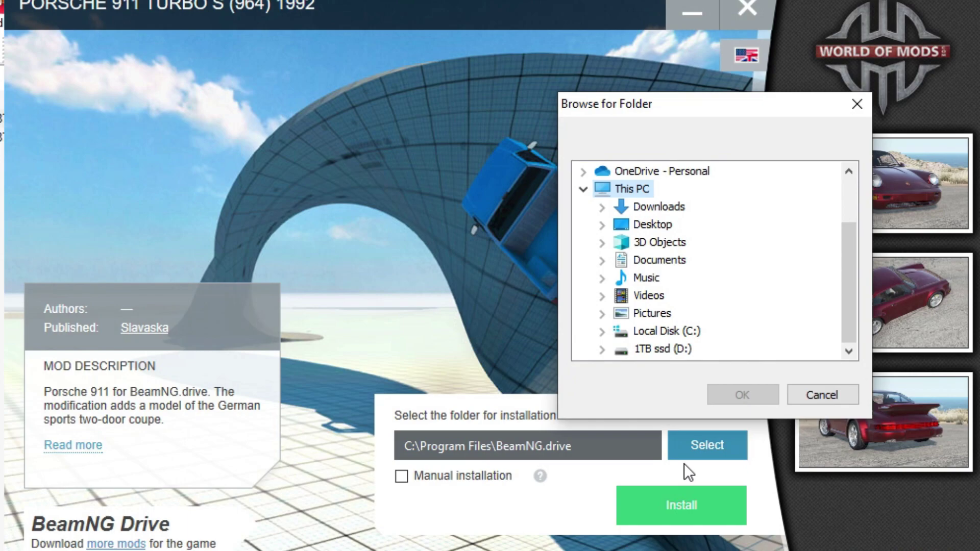
left_click(602, 349)
left_click(621, 259)
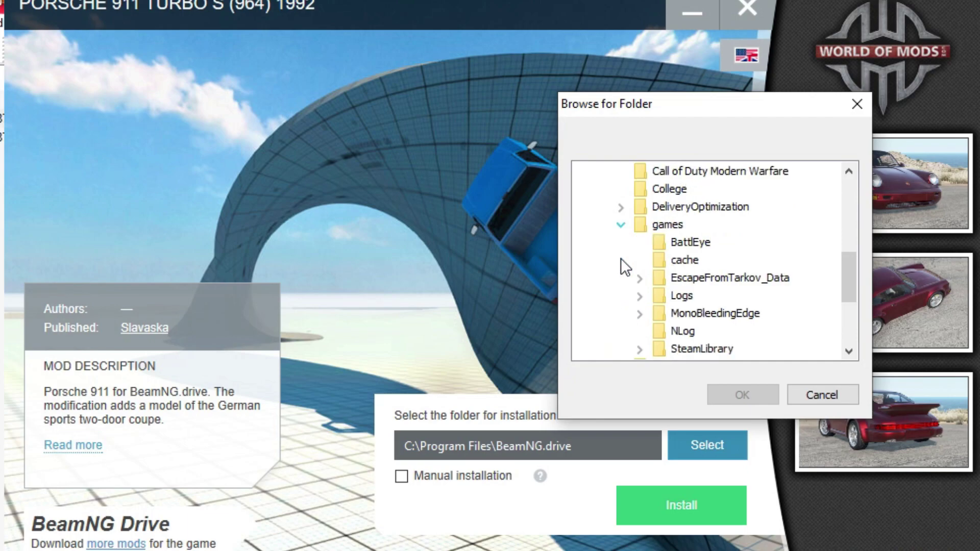
scroll(628, 261, "down", 1)
left_click(640, 295)
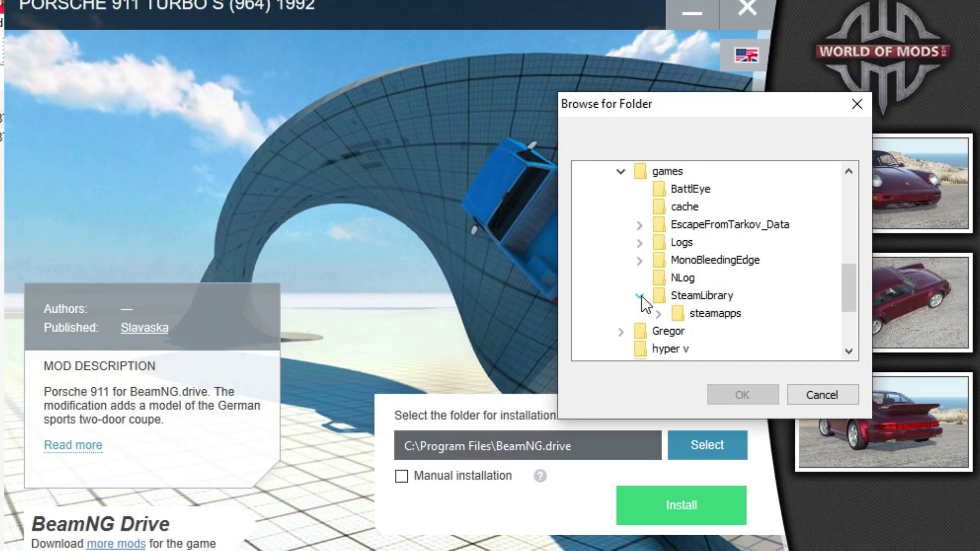
left_click(658, 313)
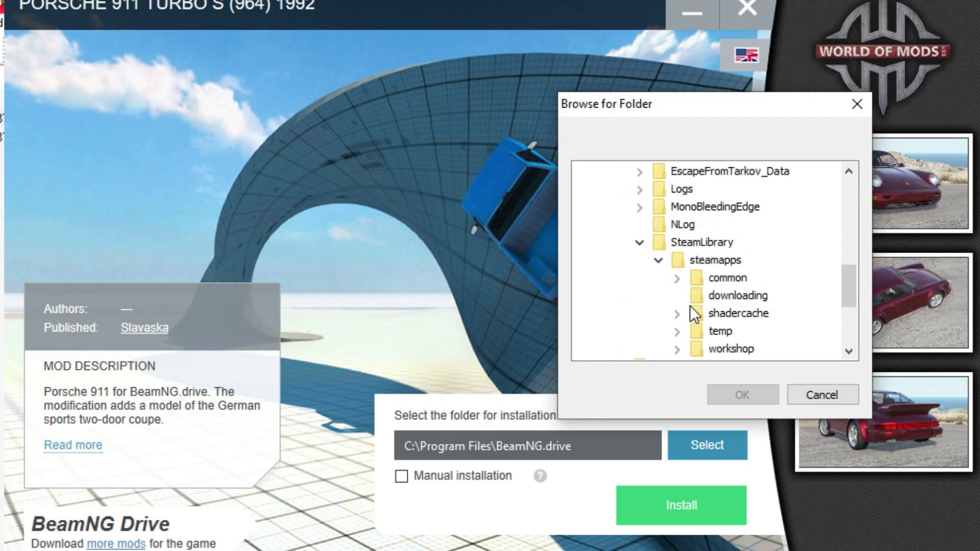
left_click(677, 279)
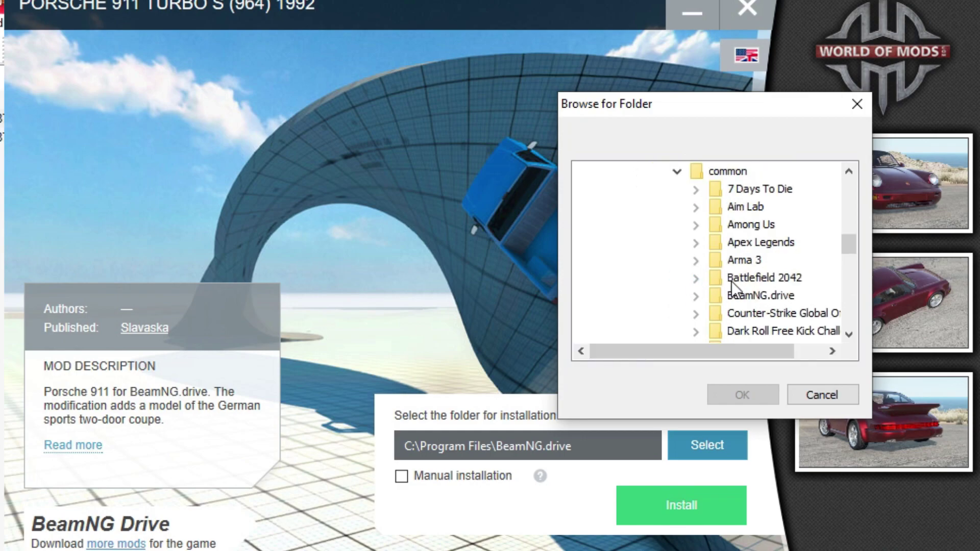
left_click(765, 299)
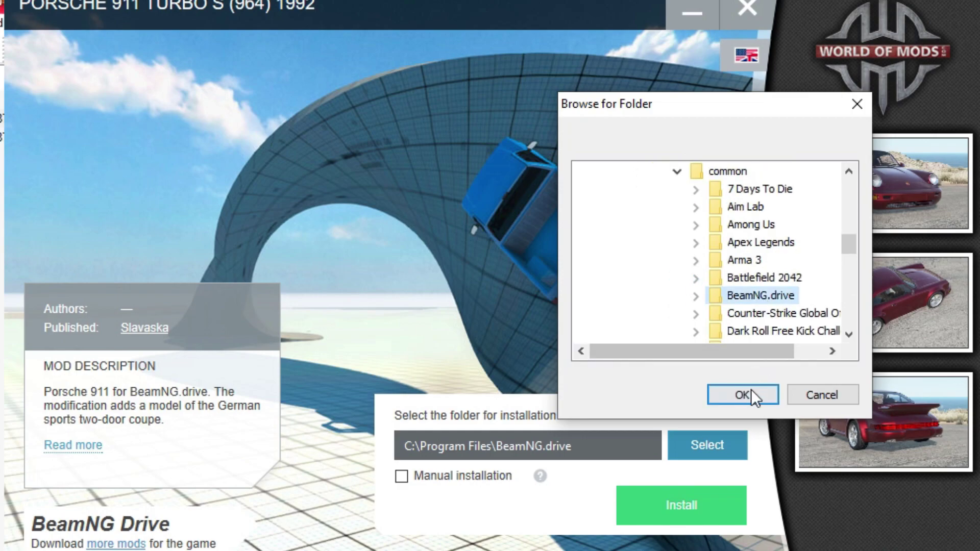
left_click(751, 391)
left_click(696, 493)
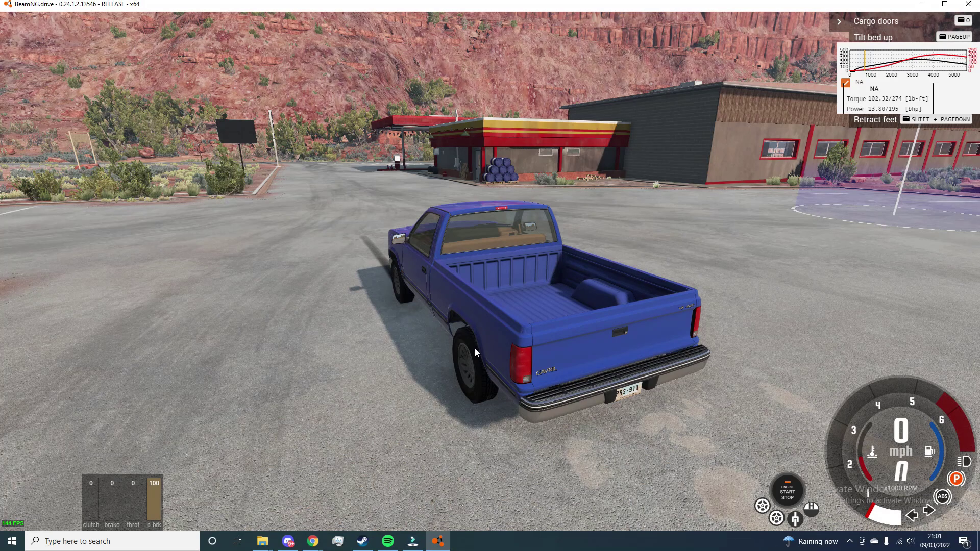
In BeamNG.drive, replace the blue pickup with the Porsche 911(933) Turbo S from the vehicle selection
key("Escape")
left_click(401, 22)
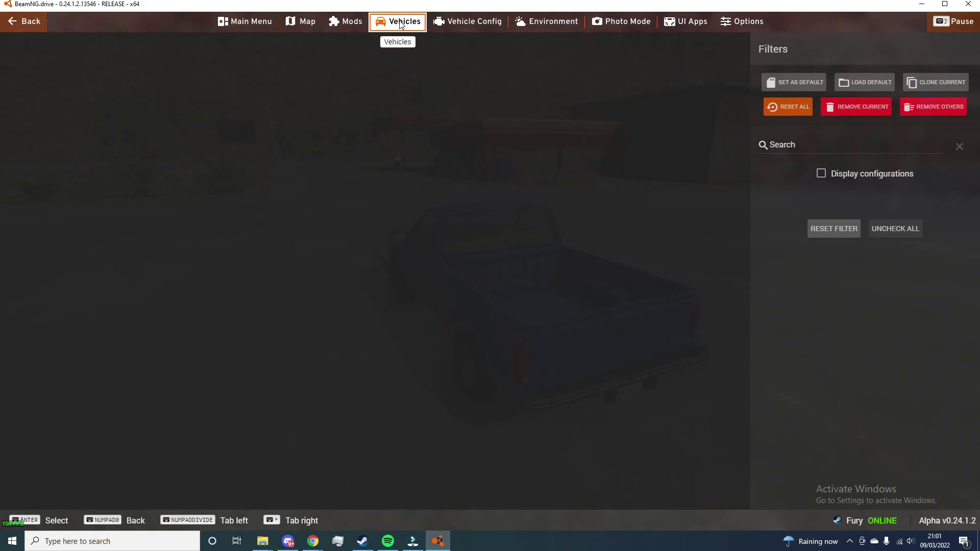
scroll(389, 246, "down", 3)
scroll(390, 248, "down", 3)
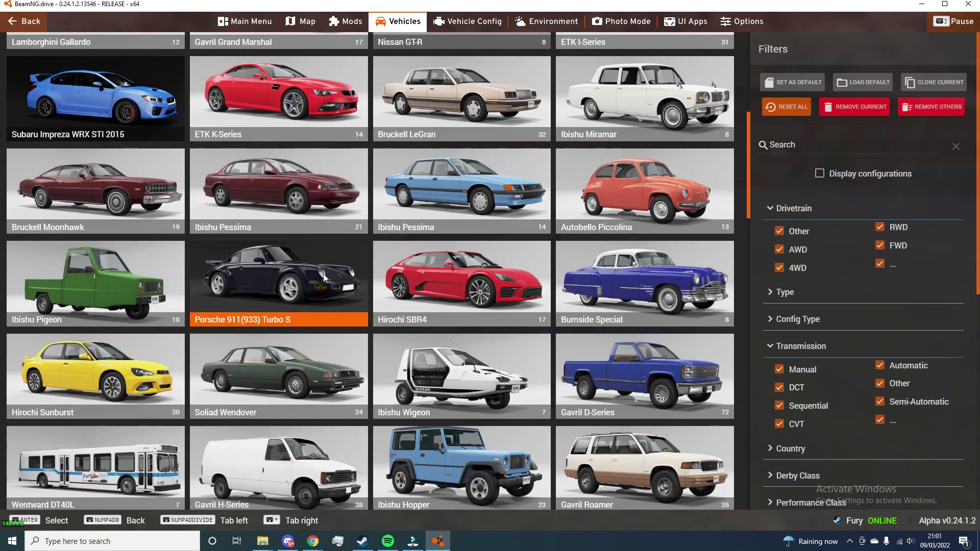
left_click(323, 273)
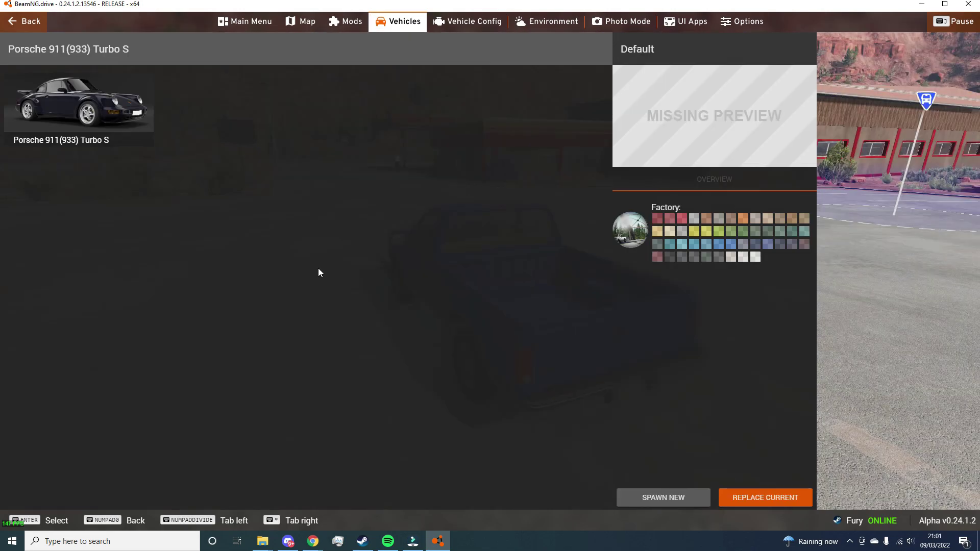
left_click(125, 122)
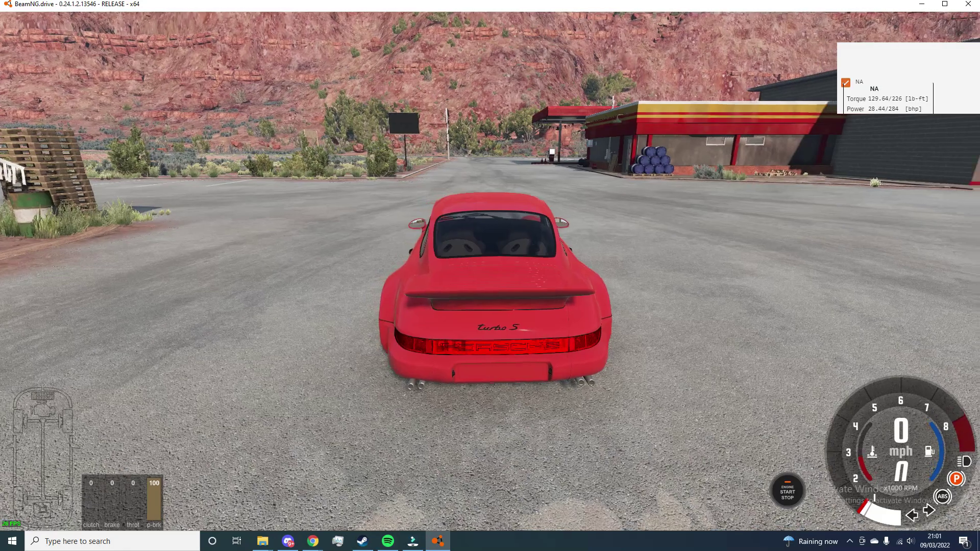
Load the Stock 3.9L configuration for the Porsche and drive the car forward
left_click_drag(252, 172, 252, 172)
key("Escape")
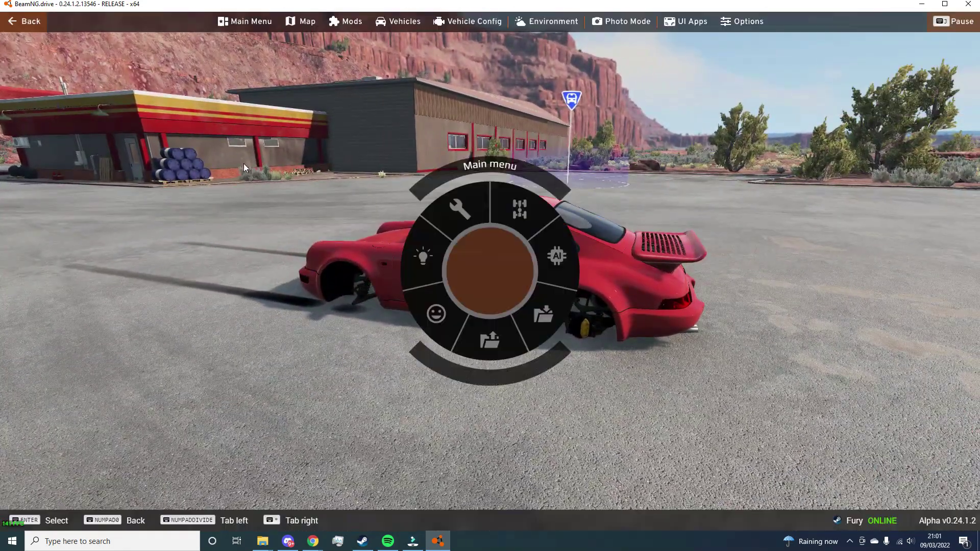
left_click(454, 25)
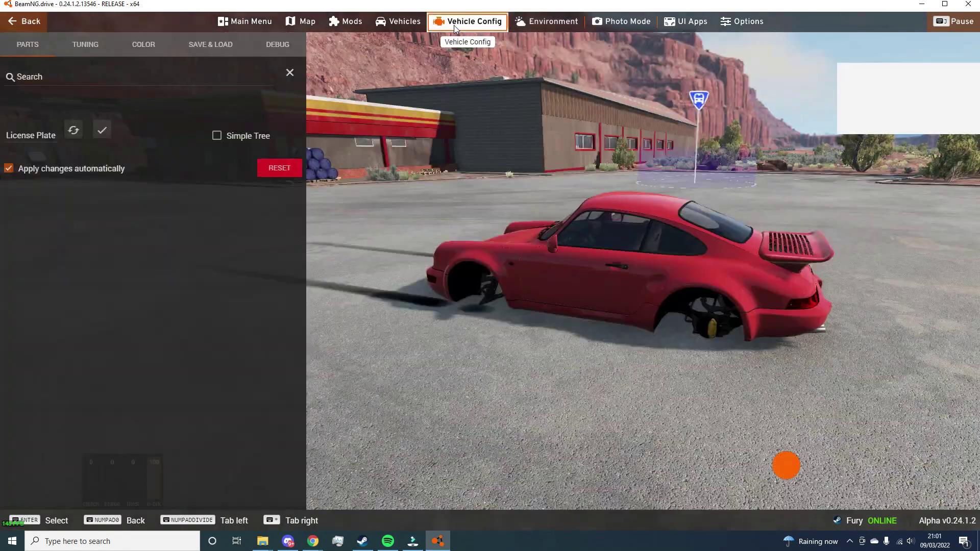
left_click(216, 48)
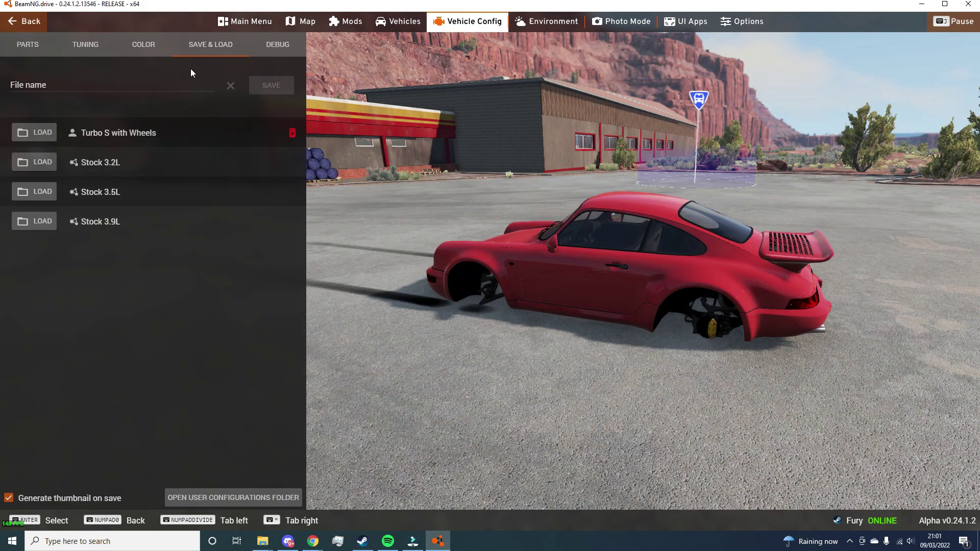
left_click(44, 227)
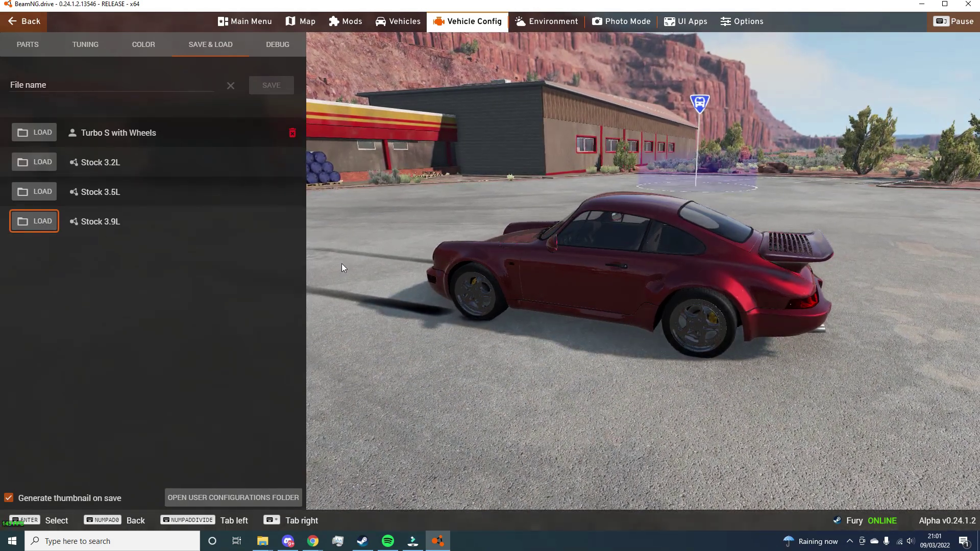
key("Escape")
key("Up")
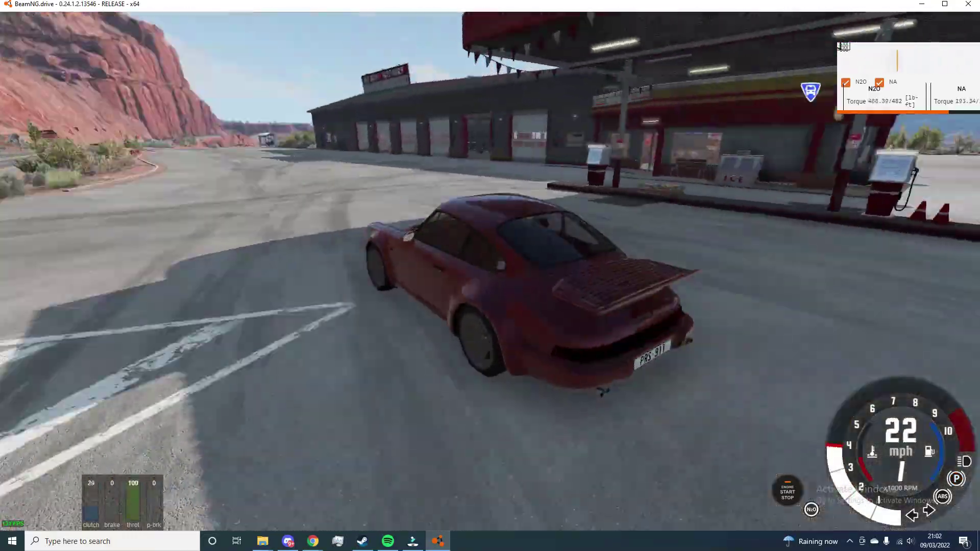